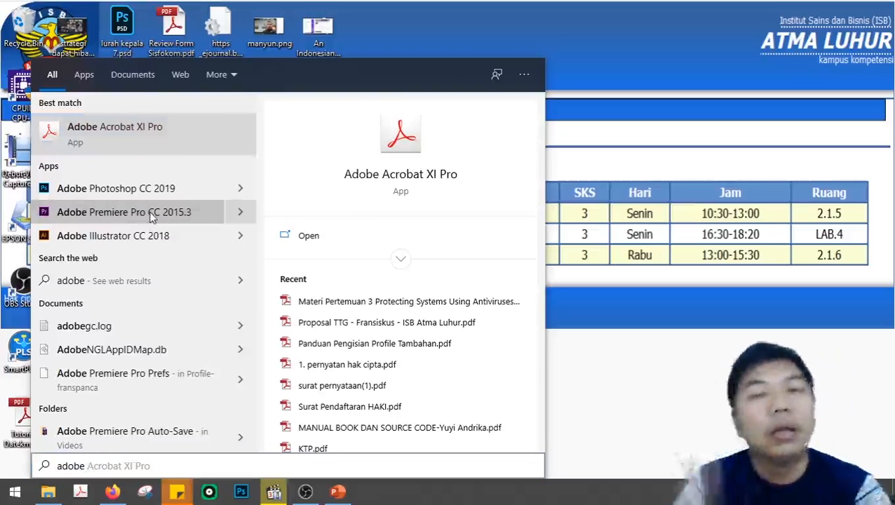
# Open Adobe Premiere Pro CC 2015.3 and start a new project named "Pengenalan"
pyautogui.click(151, 212)
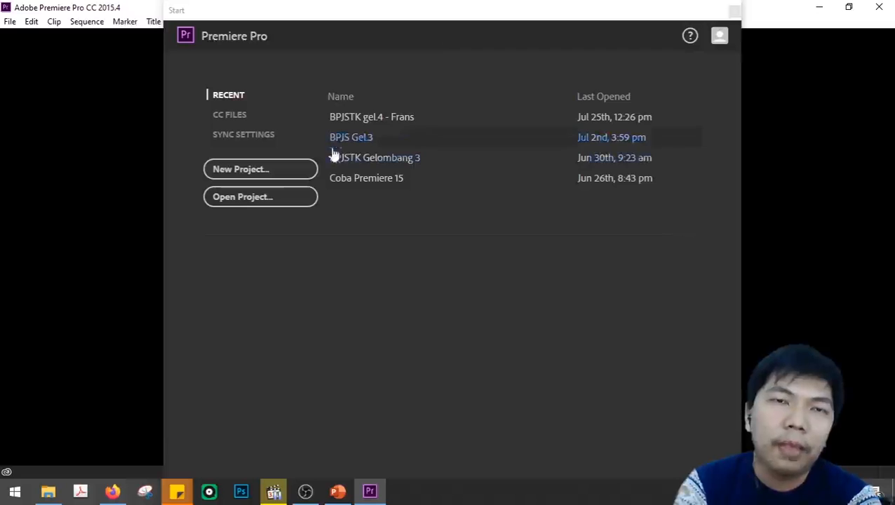
pyautogui.click(260, 172)
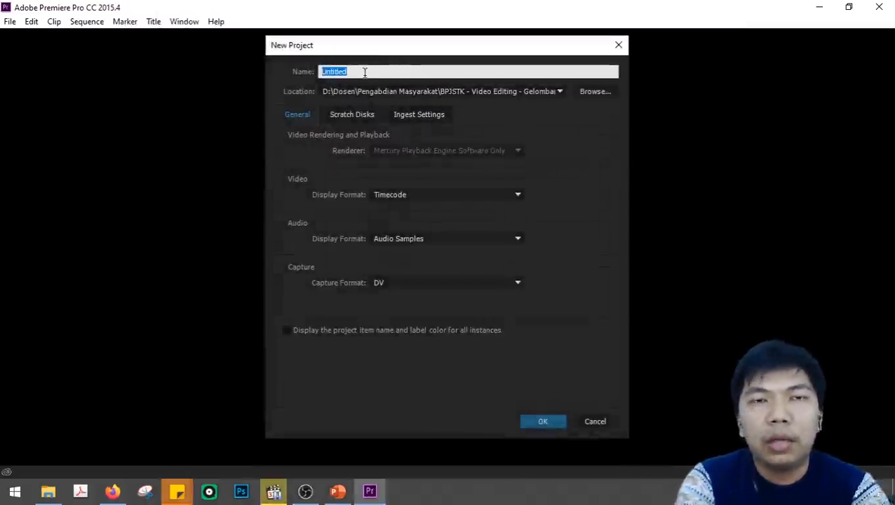
pyautogui.write('Penge')
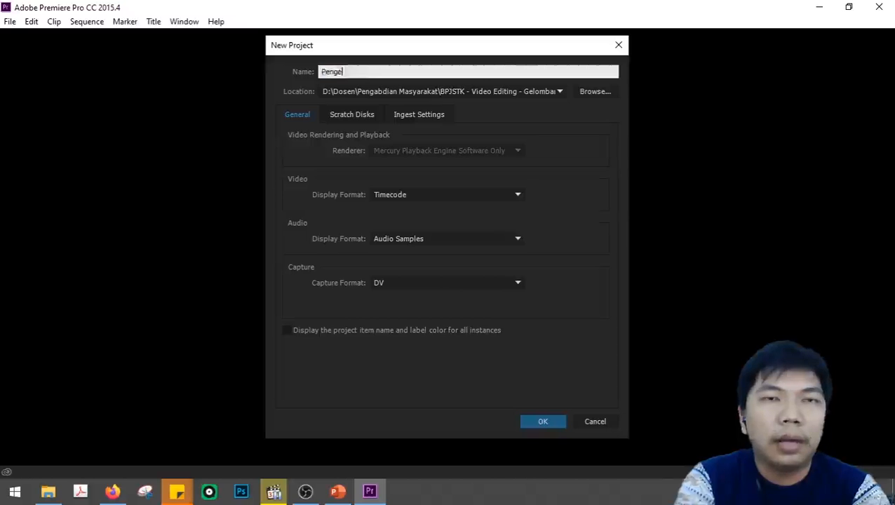
pyautogui.write('nalan')
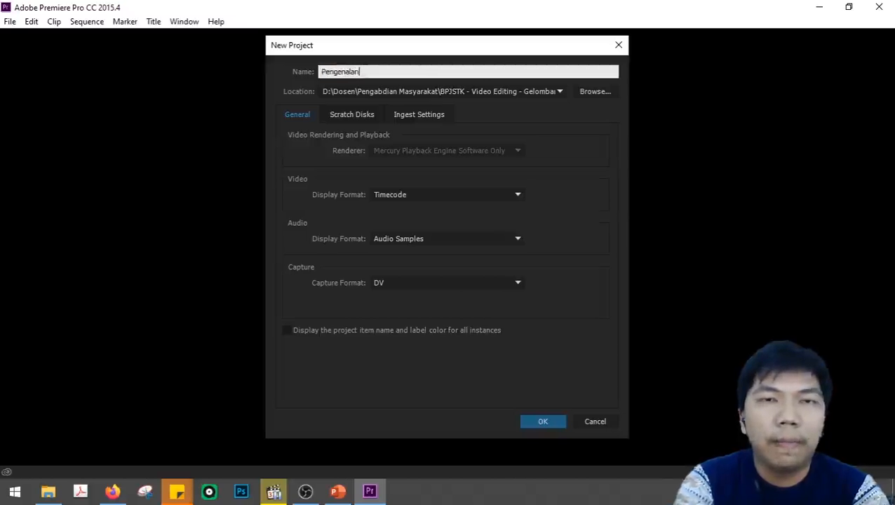
# Choose the Desktop as the project's location and create the project
pyautogui.click(592, 93)
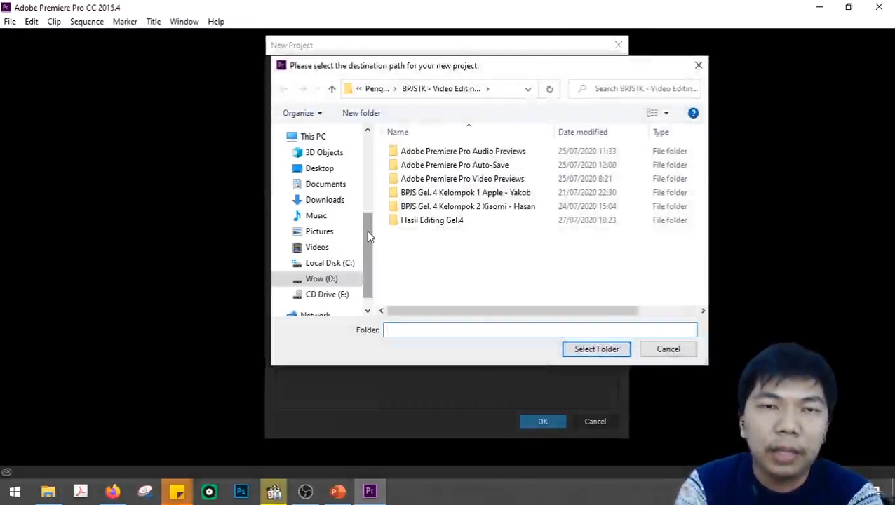
pyautogui.click(324, 170)
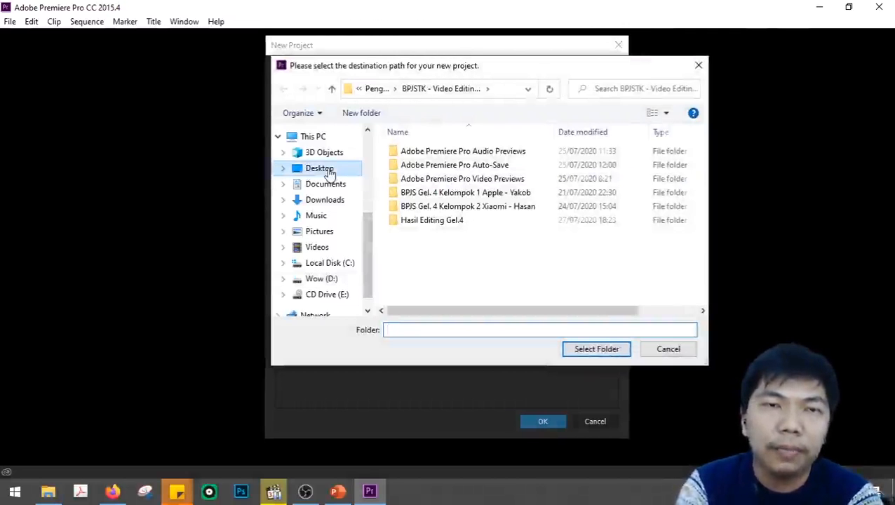
pyautogui.click(596, 348)
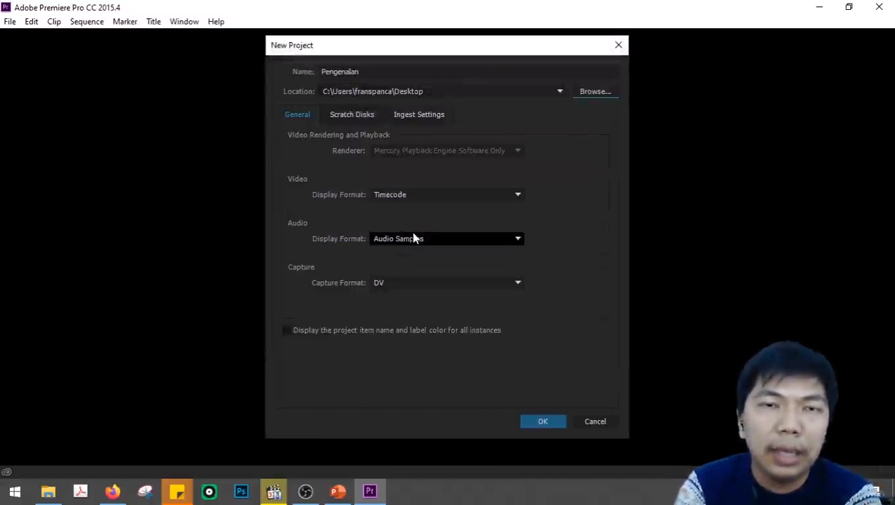
pyautogui.click(539, 423)
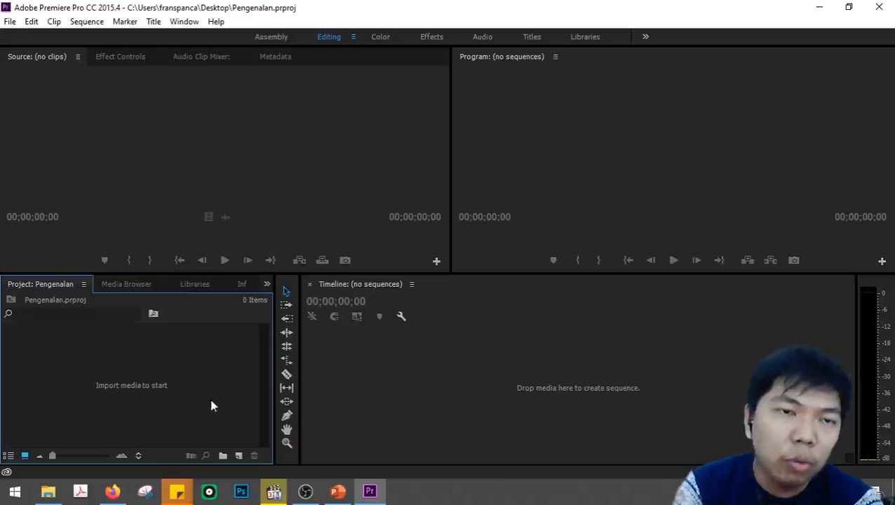
# Start a new sequence in the project and name it "Pengenalan Sequence"
pyautogui.click(239, 456)
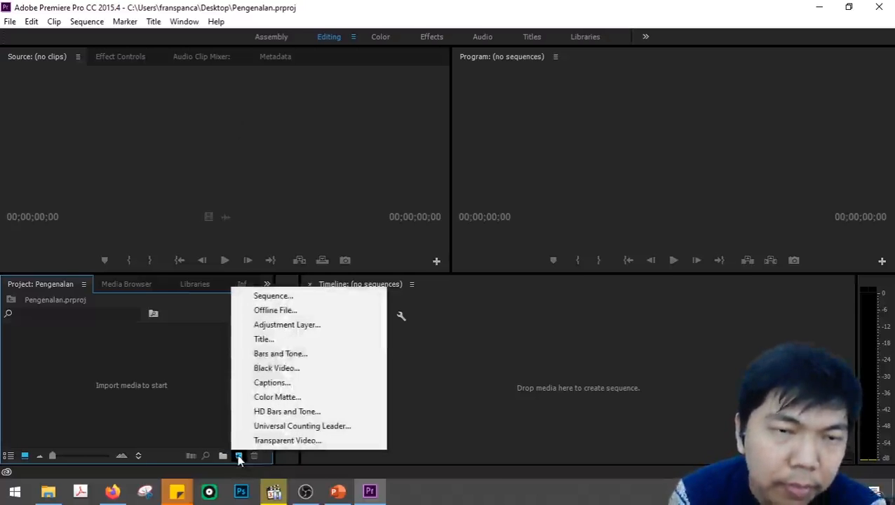
pyautogui.click(275, 297)
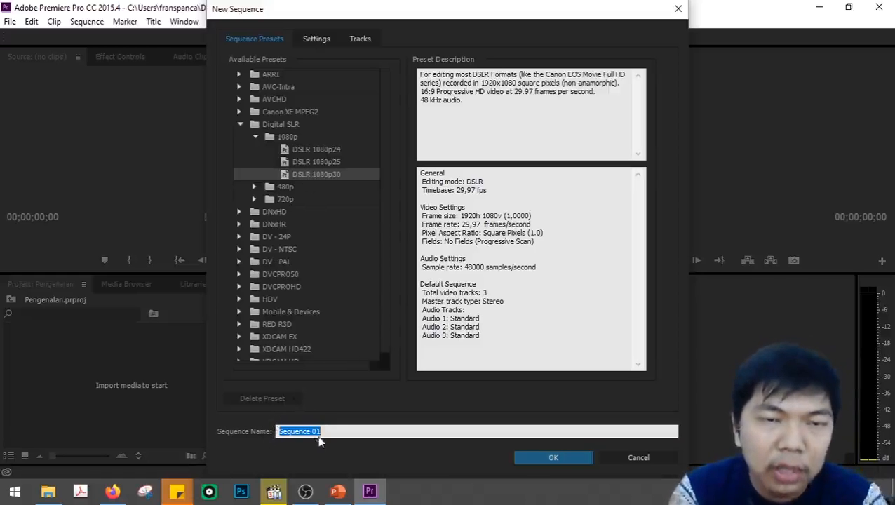
pyautogui.write('Pengenalan Sequ')
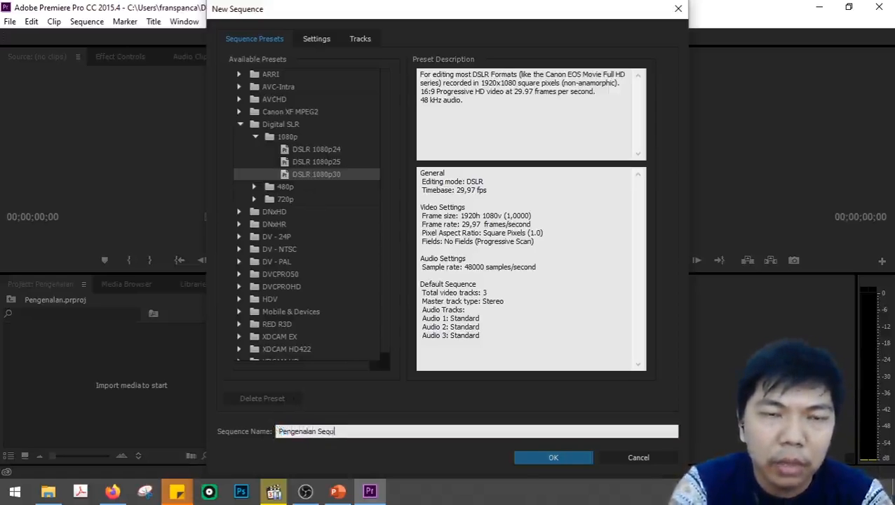
pyautogui.write('ence')
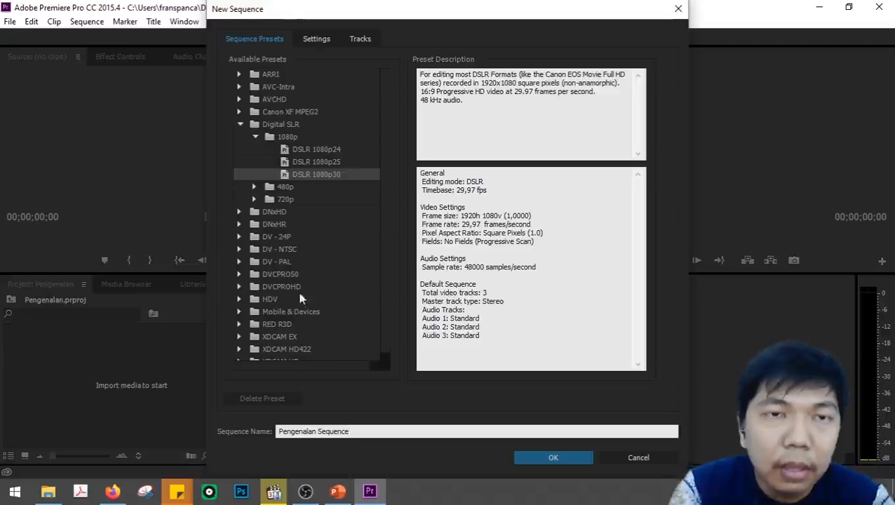
# Set the new sequence's timebase to 30,00 frames/second in its settings
pyautogui.click(315, 40)
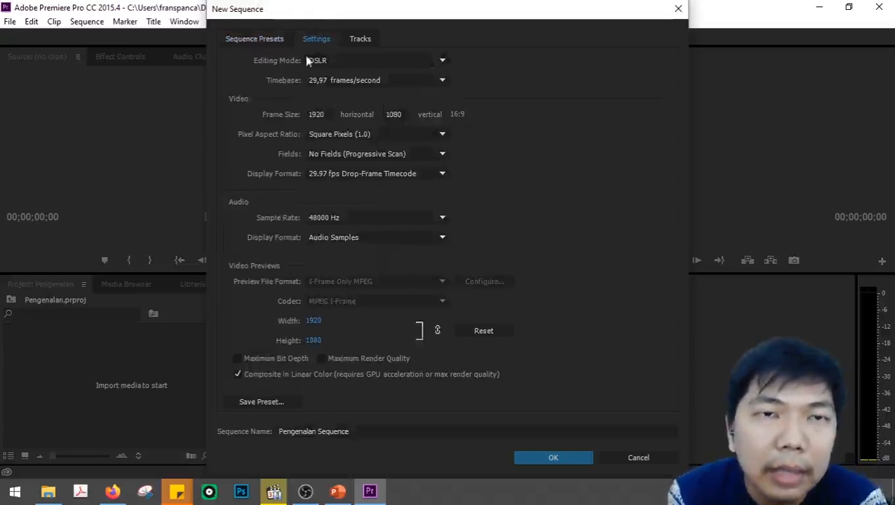
pyautogui.click(345, 81)
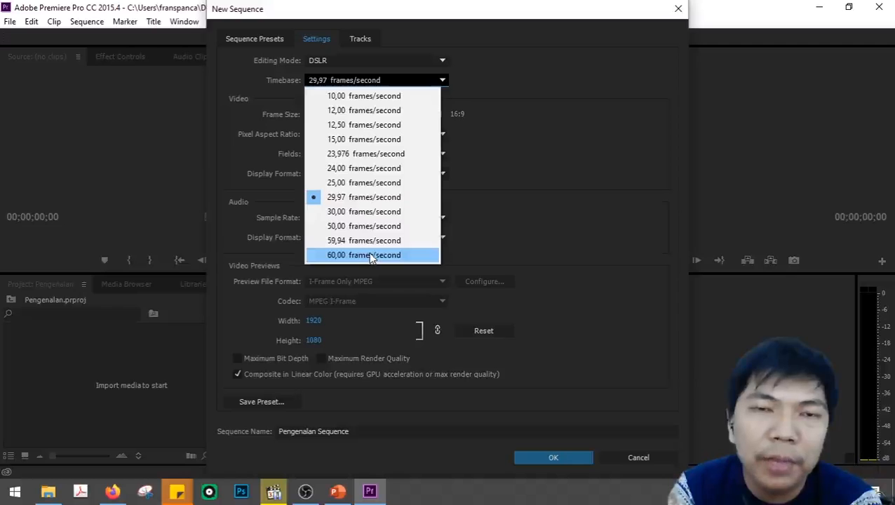
pyautogui.click(358, 211)
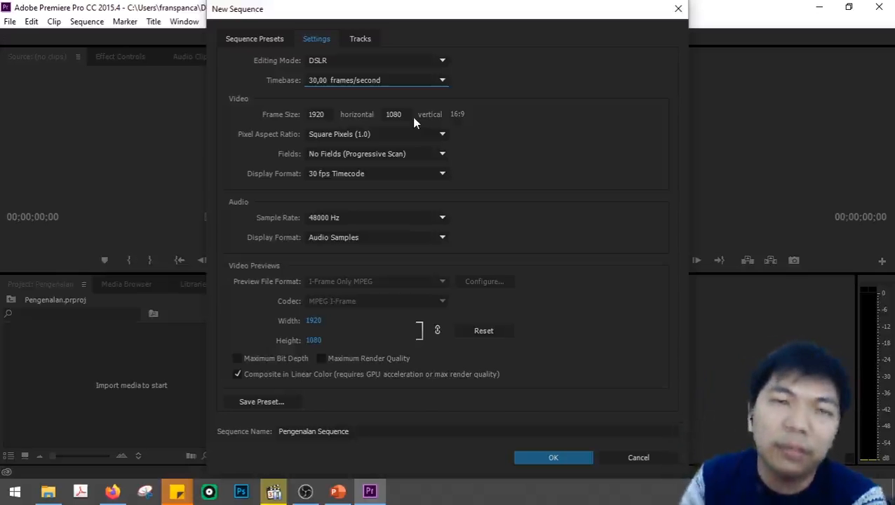
pyautogui.click(330, 113)
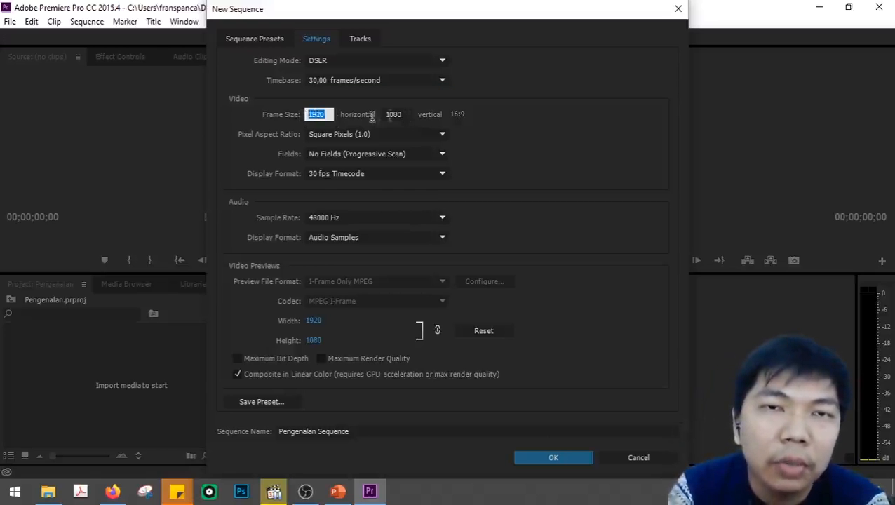
pyautogui.press('Tab')
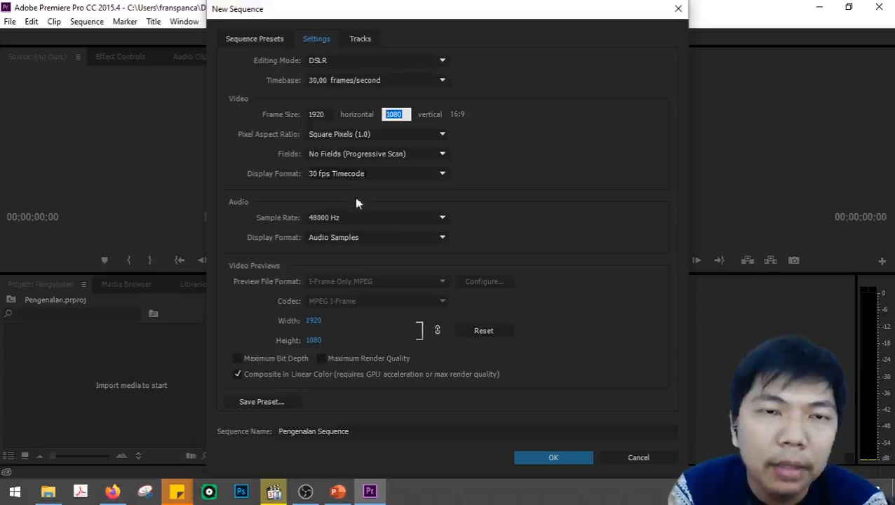
pyautogui.click(540, 180)
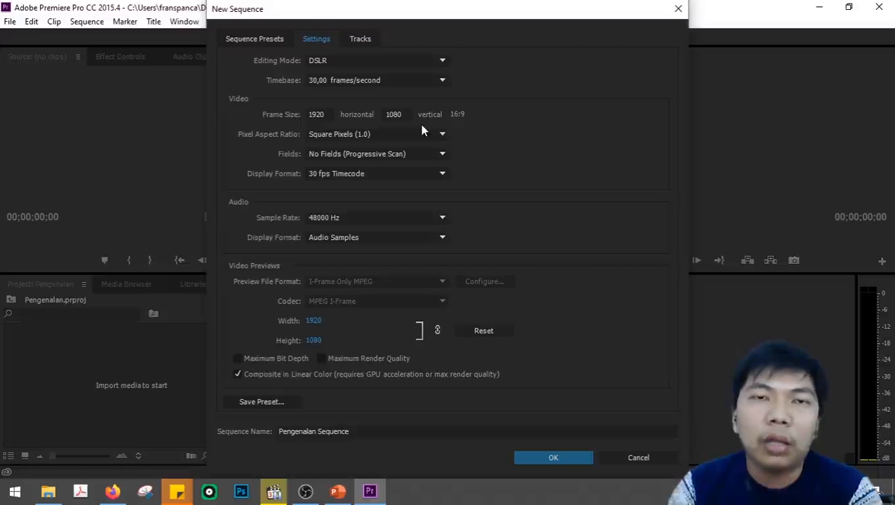
# Switch to File Explorer and examine the frame size and frame rate in the detailed properties of "Low Budget Filmmaking (with Insta360 Camera).mp4"
pyautogui.hotkey('alt', 'Tab')
pyautogui.hotkey('alt', 'Tab')
pyautogui.hotkey('alt', 'Tab')
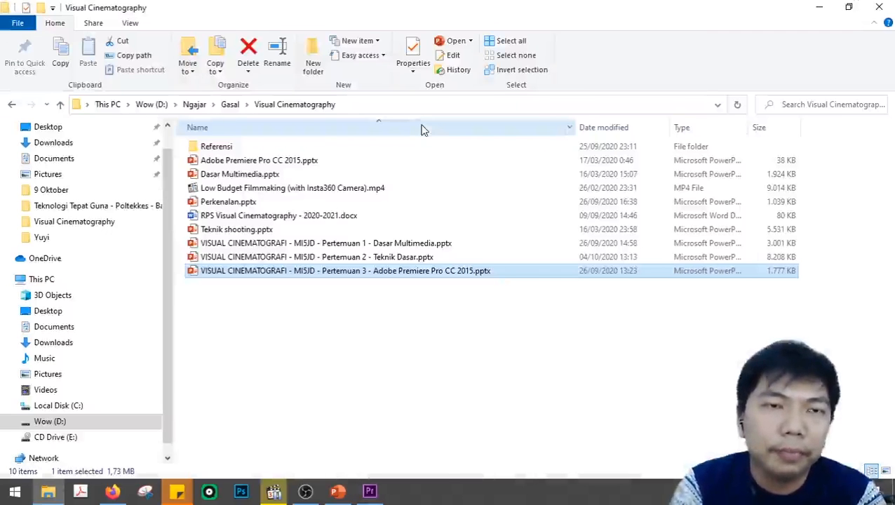
pyautogui.click(264, 191)
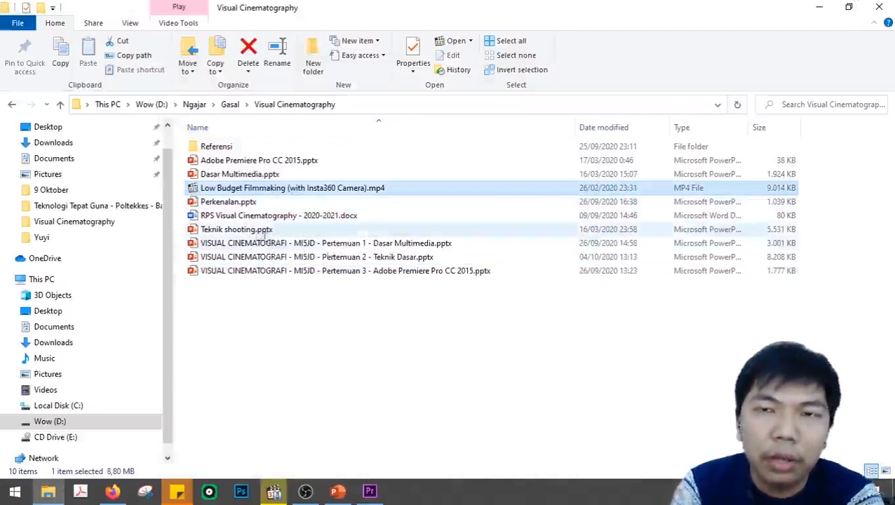
pyautogui.doubleClick(268, 188)
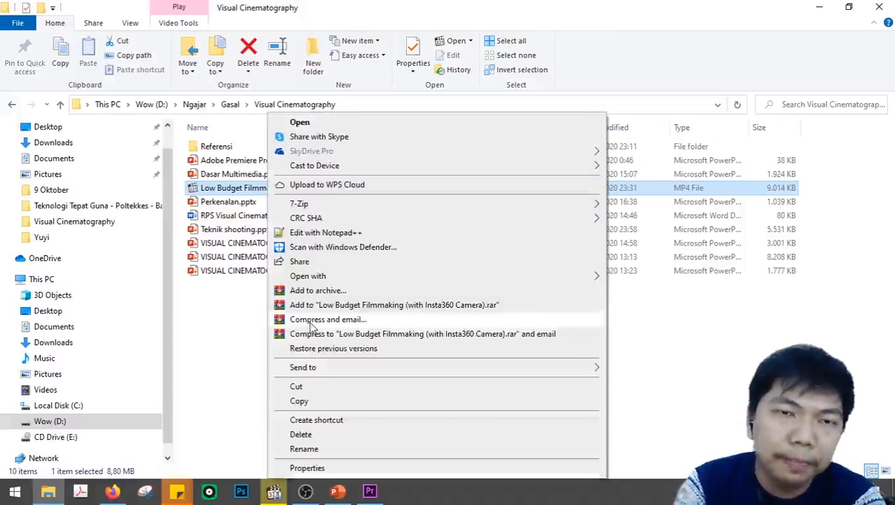
pyautogui.click(307, 468)
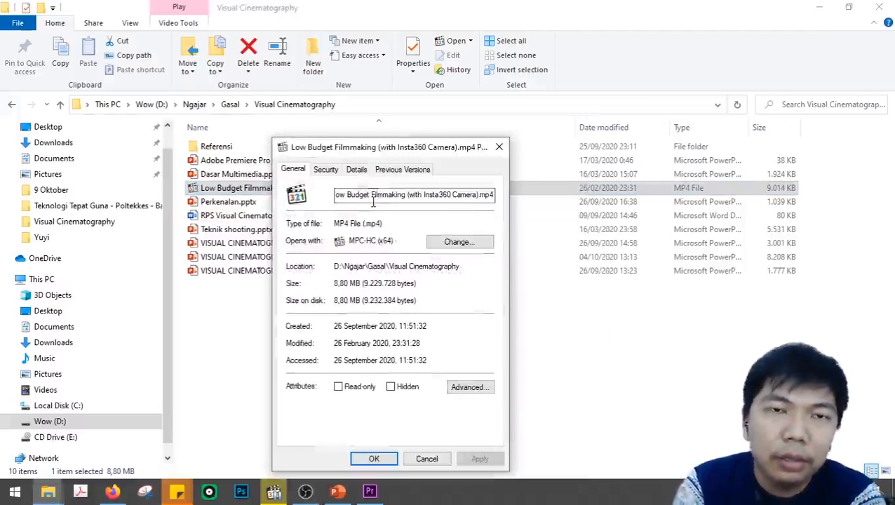
pyautogui.click(357, 172)
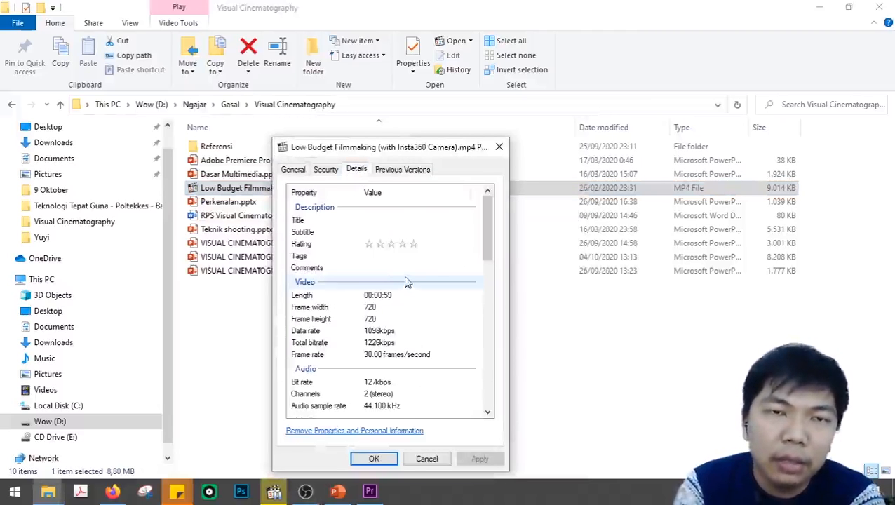
pyautogui.moveTo(486, 237); pyautogui.dragTo(488, 265)
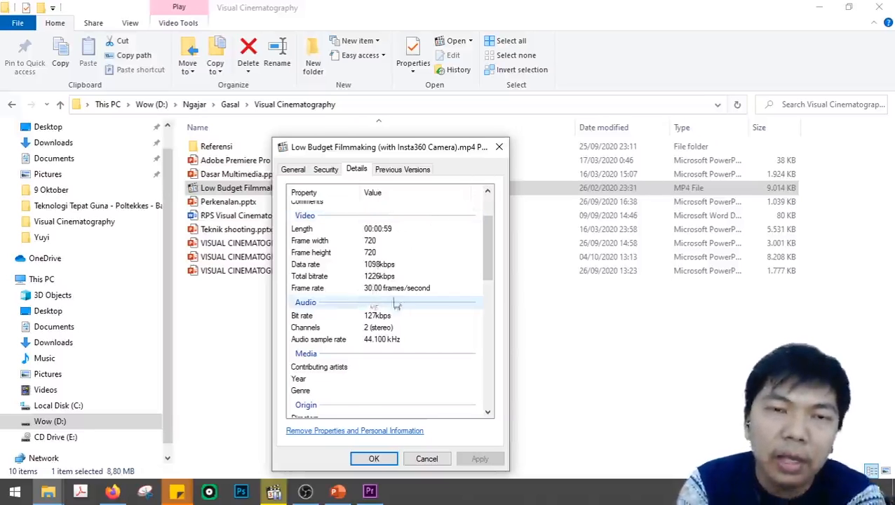
pyautogui.click(499, 149)
# Switch back to Premiere Pro, set the sequence's frame size to 720 horizontal by 720 vertical, and create the sequence
pyautogui.hotkey('alt', 'Tab')
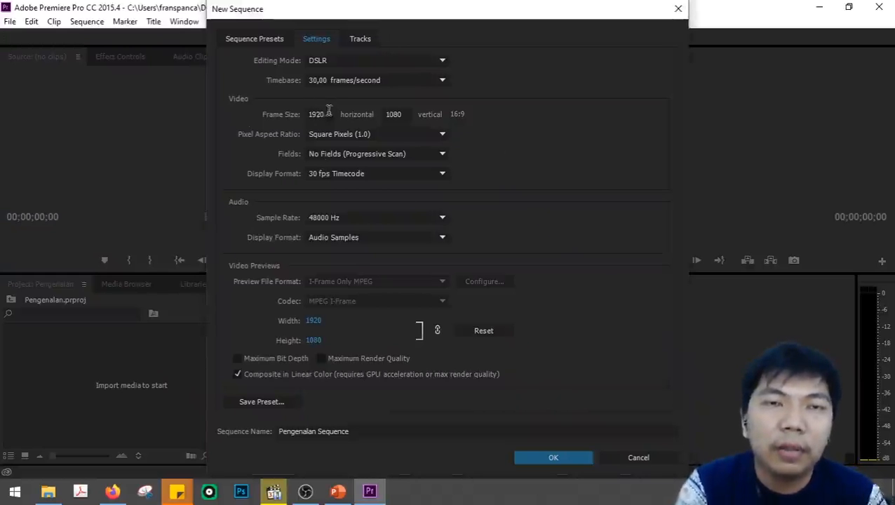
pyautogui.click(331, 115)
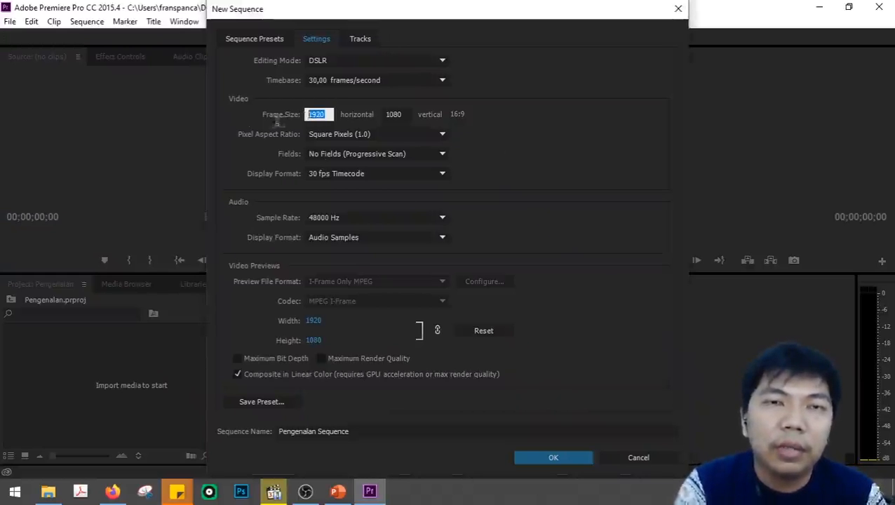
pyautogui.write('720')
pyautogui.press('Tab')
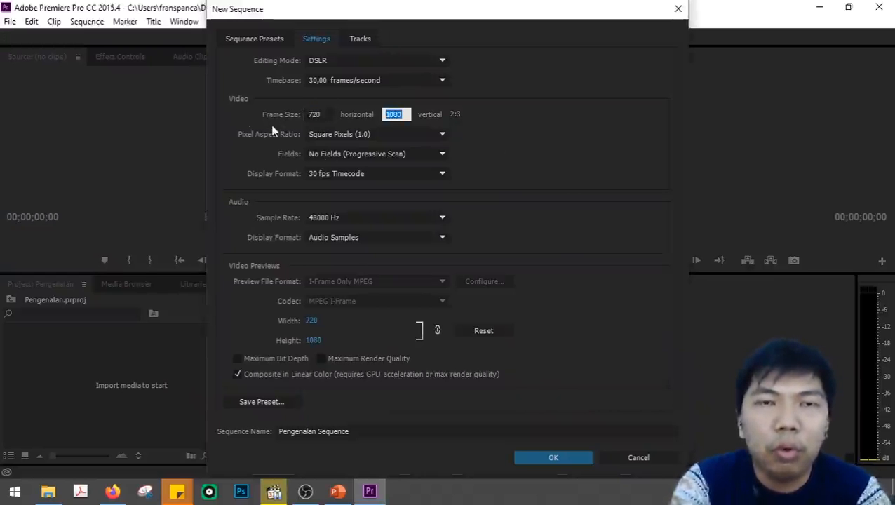
pyautogui.write('720')
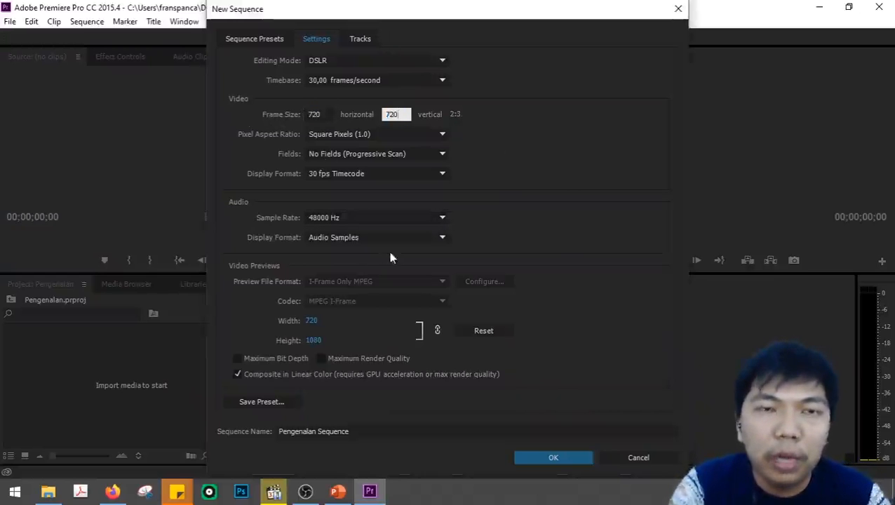
pyautogui.press('Tab')
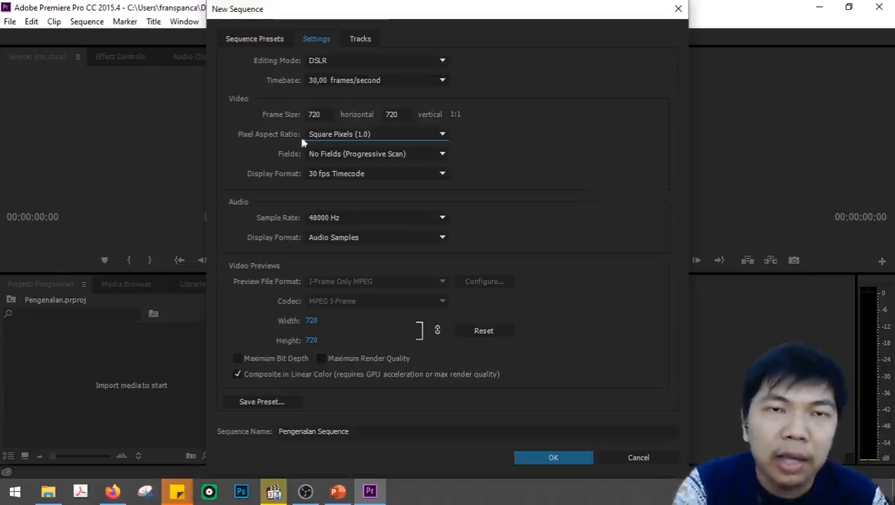
pyautogui.click(554, 452)
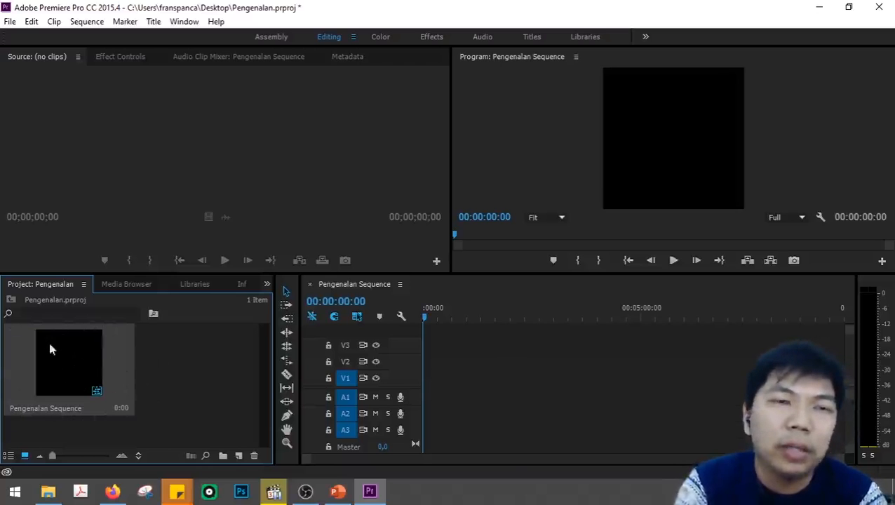
pyautogui.click(239, 456)
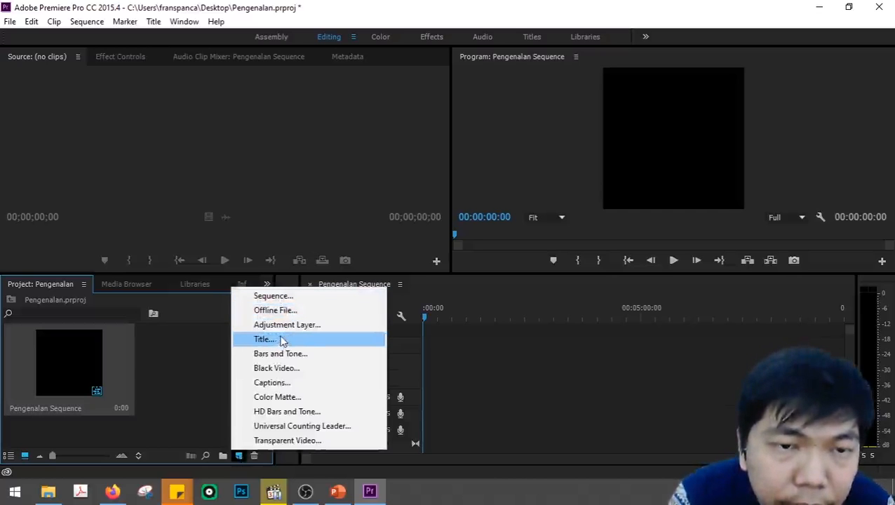
pyautogui.click(222, 367)
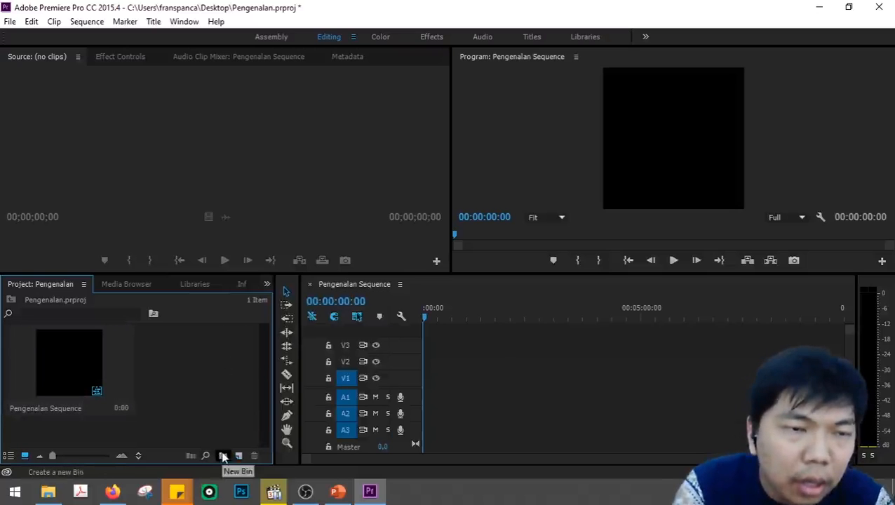
pyautogui.rightClick(231, 401)
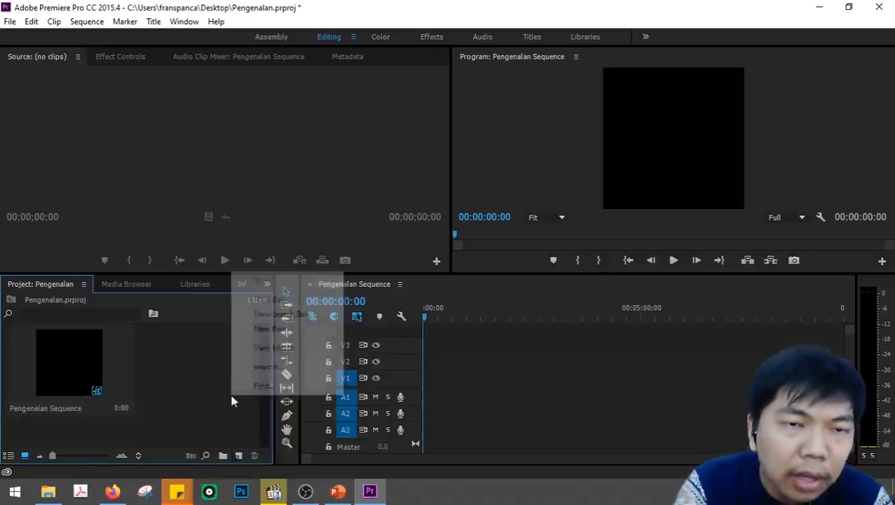
pyautogui.click(267, 369)
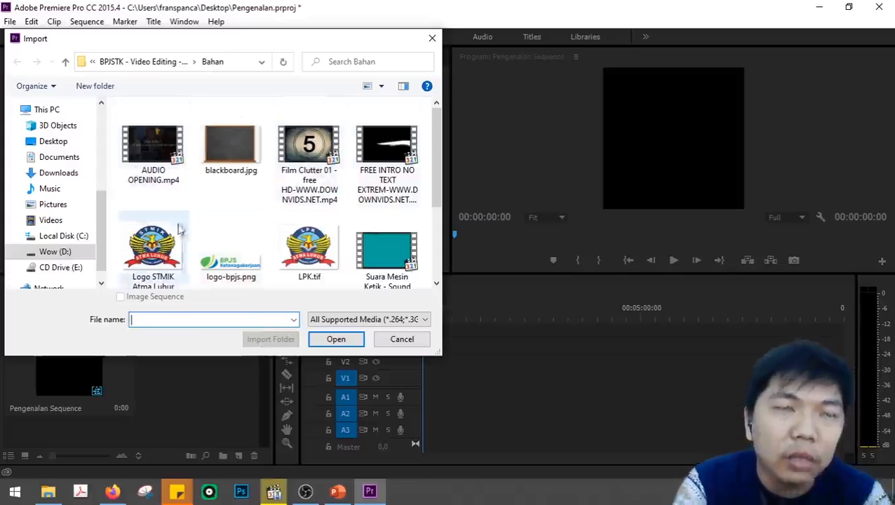
pyautogui.press('Escape')
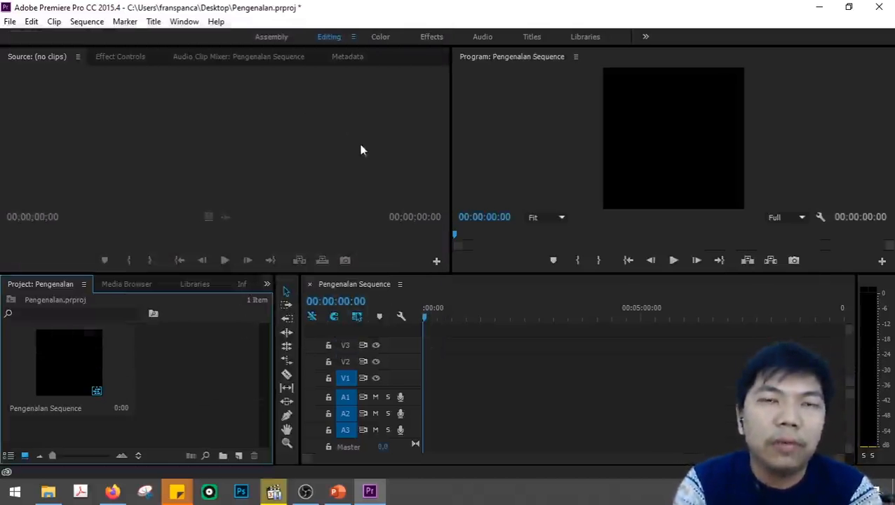
# Import "Low Budget Filmmaking (with Insta360 Camera).mp4" from File Explorer into the Premiere Pro project and place it at the sequence start on V1 and A1
pyautogui.hotkey('alt', 'Tab')
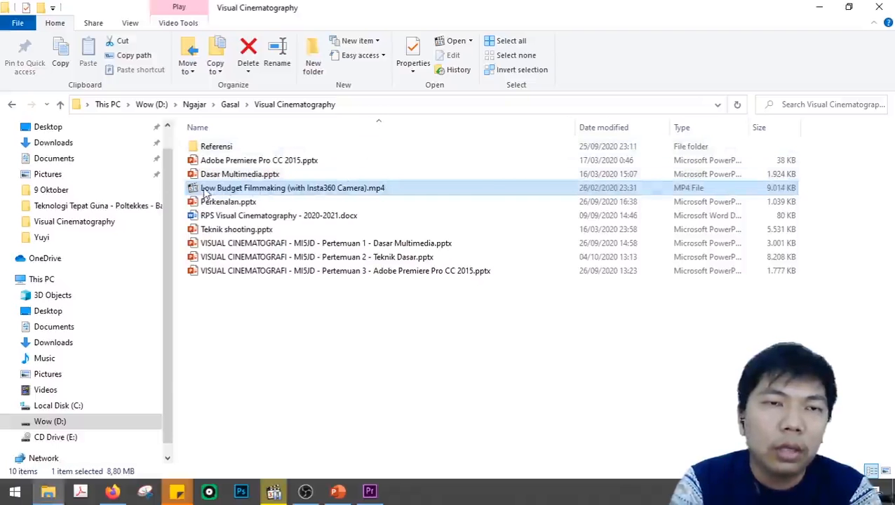
pyautogui.moveTo(205, 195); pyautogui.dragTo(189, 385)
pyautogui.hotkey('alt', 'Tab')
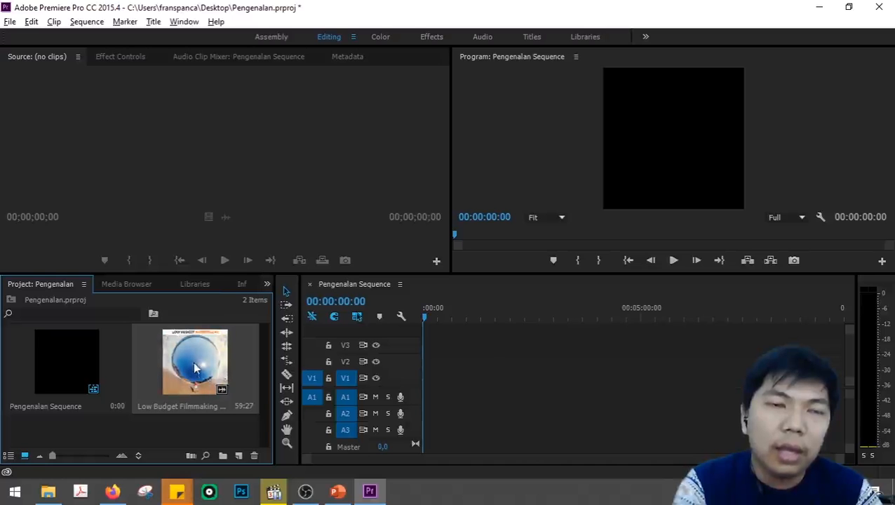
pyautogui.moveTo(210, 368); pyautogui.dragTo(412, 394)
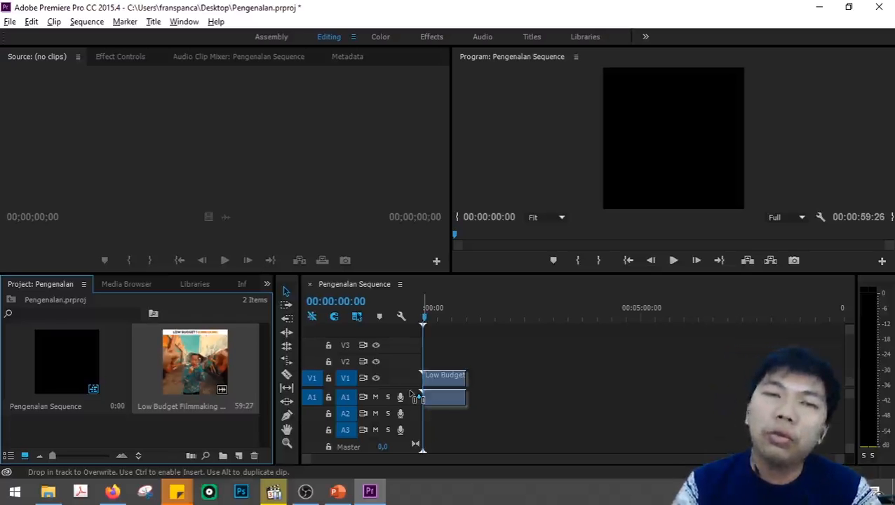
pyautogui.moveTo(413, 396); pyautogui.dragTo(411, 397)
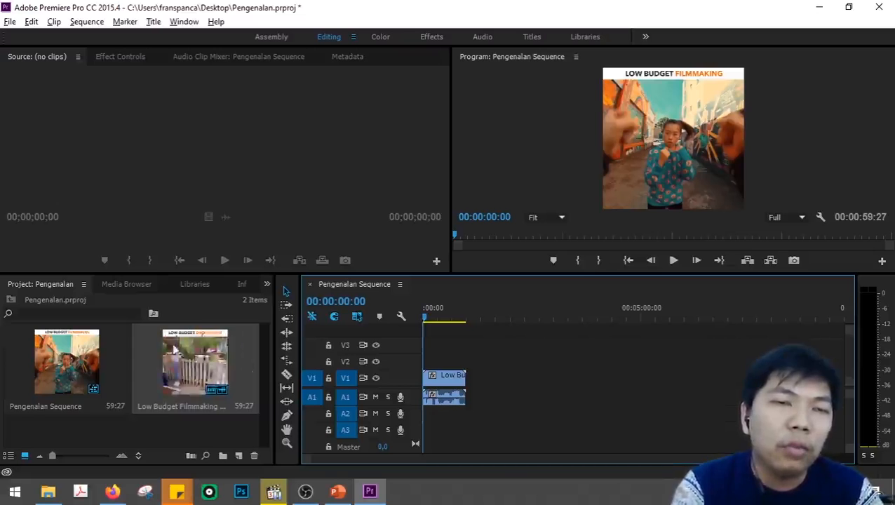
# Open the imported video in the Source monitor and preview its opening seconds from 00:00:00:00
pyautogui.doubleClick(181, 376)
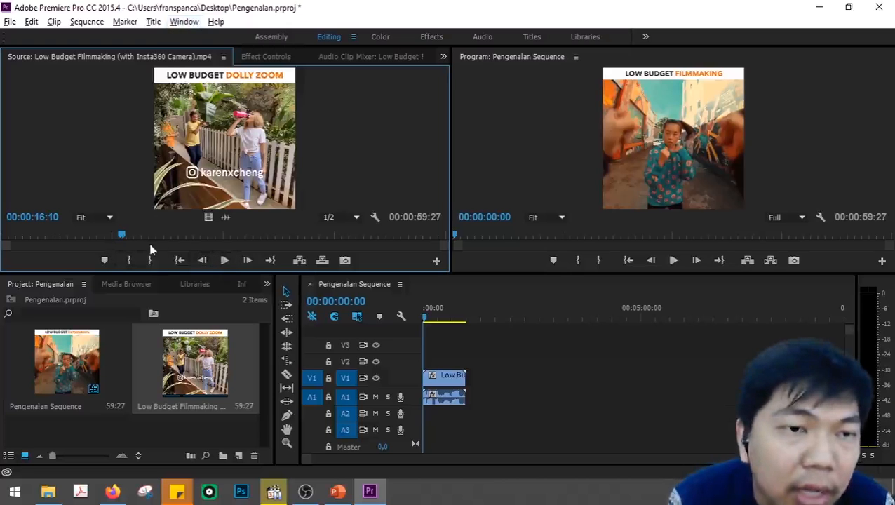
pyautogui.moveTo(122, 239); pyautogui.dragTo(2, 239)
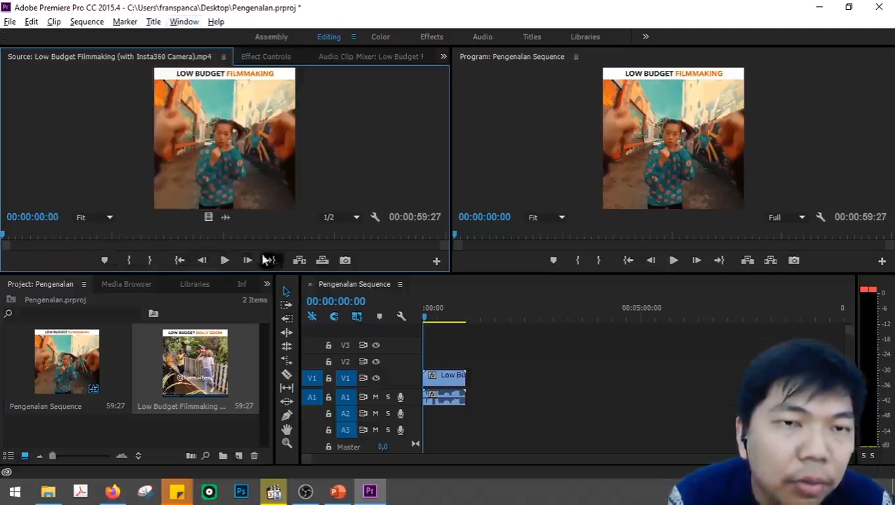
pyautogui.click(226, 260)
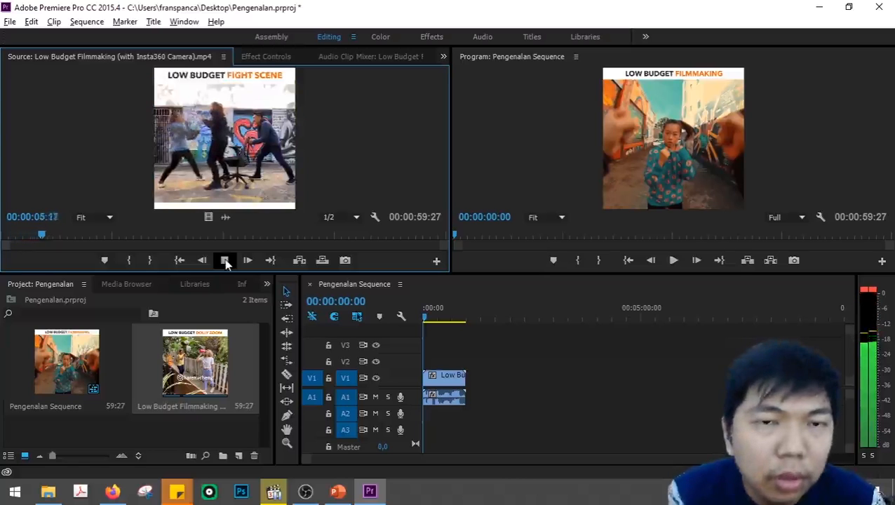
pyautogui.click(225, 261)
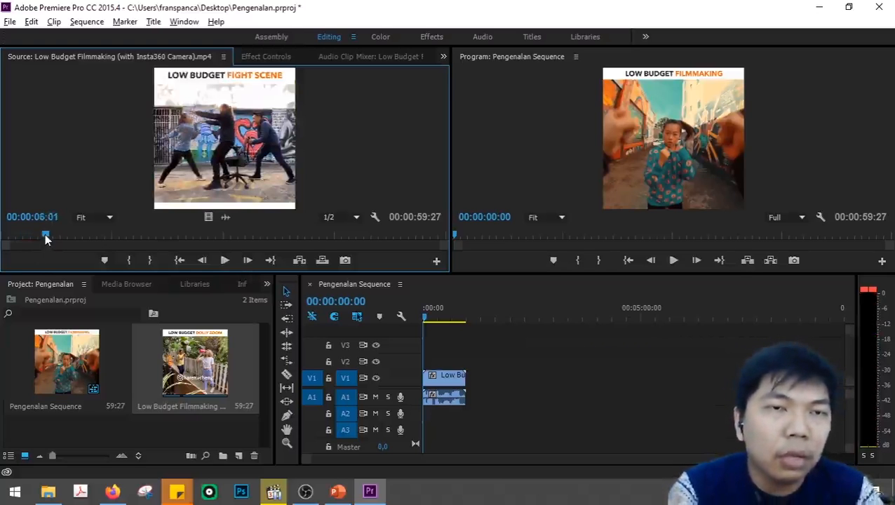
# Mark the source clip's In point at 00:00:23:27 and its Out point at 00:00:33:11
pyautogui.moveTo(45, 234); pyautogui.dragTo(193, 239)
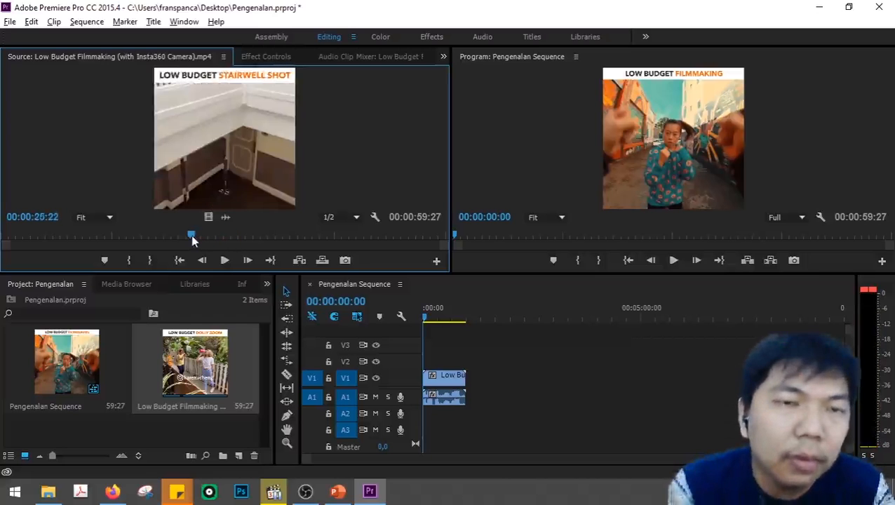
pyautogui.moveTo(190, 234); pyautogui.dragTo(176, 234)
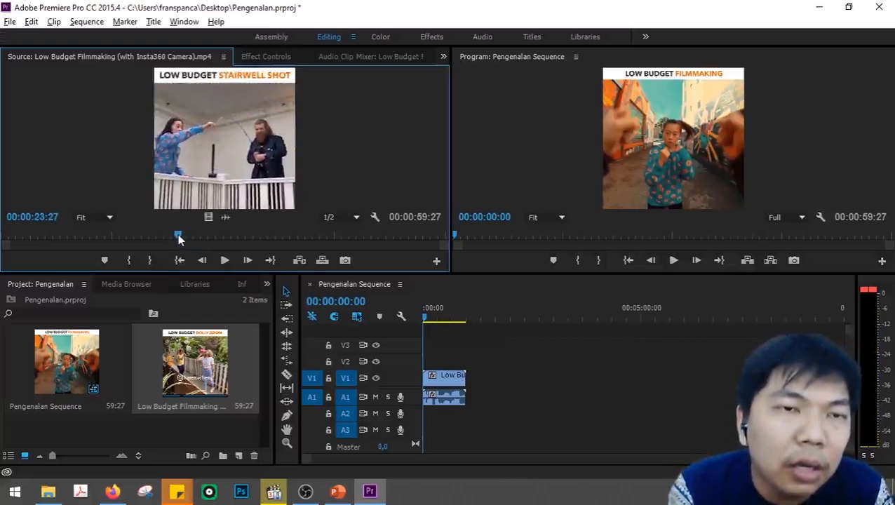
pyautogui.click(129, 260)
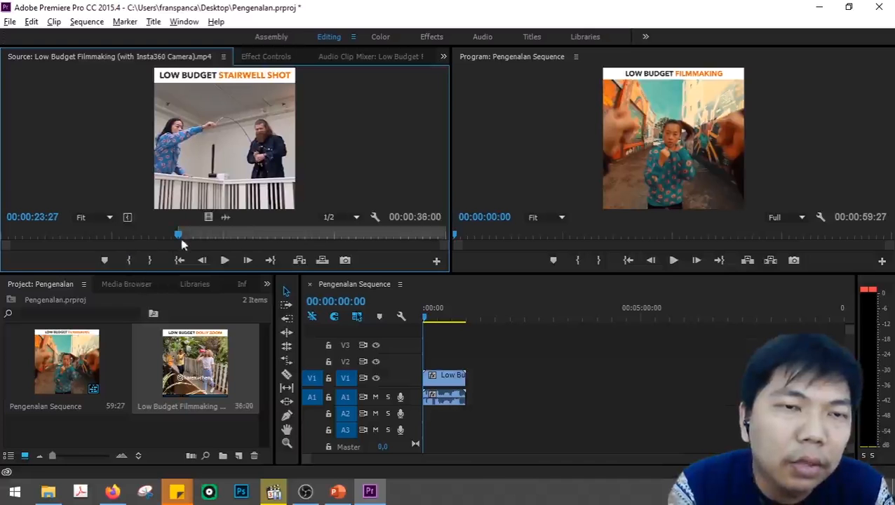
pyautogui.moveTo(179, 236); pyautogui.dragTo(249, 239)
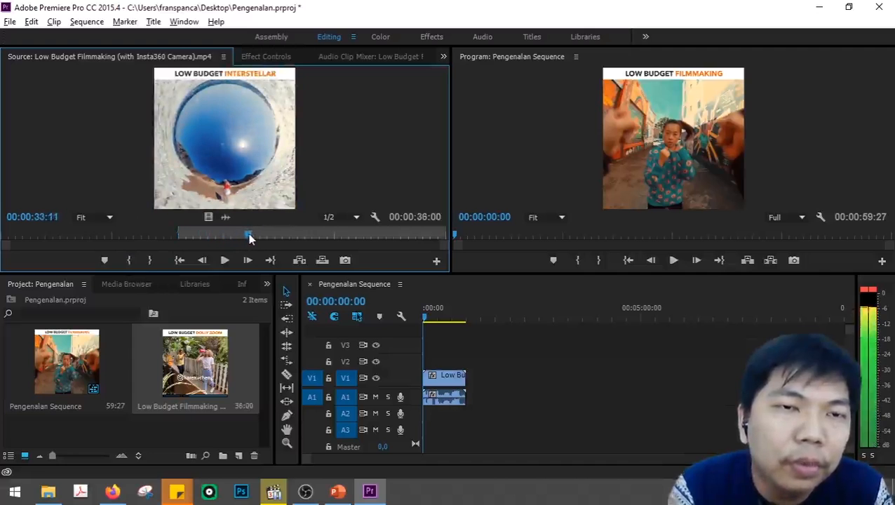
pyautogui.click(149, 261)
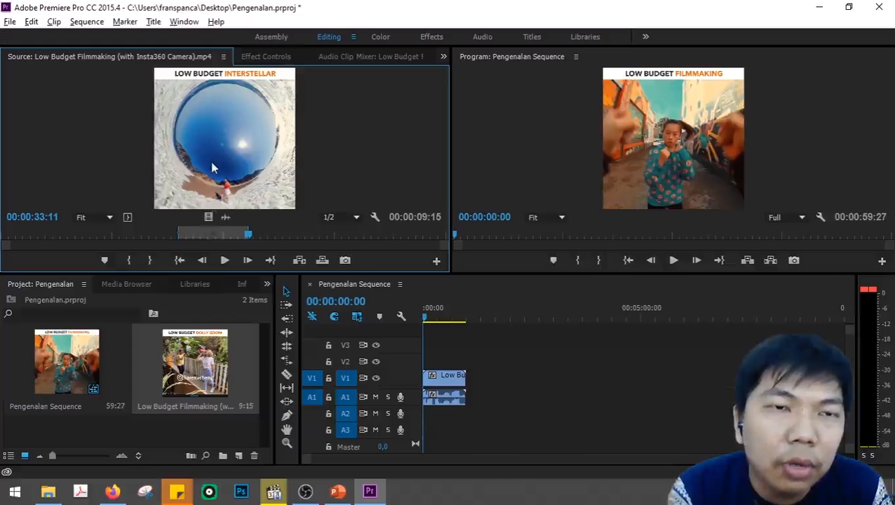
# Add the marked source range after the existing clip three times: with video and audio, as video only on V1, and as audio only on A1
pyautogui.moveTo(291, 193); pyautogui.dragTo(583, 379)
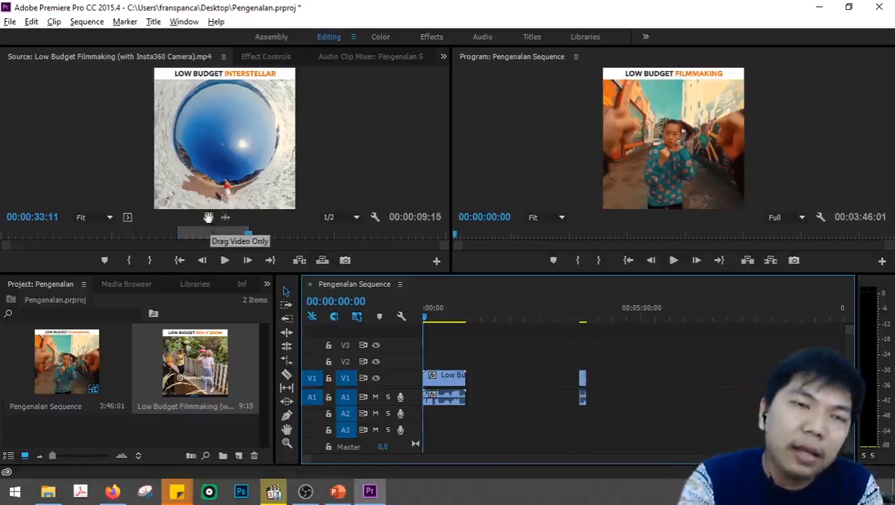
pyautogui.click(209, 217)
pyautogui.moveTo(493, 289); pyautogui.dragTo(614, 376)
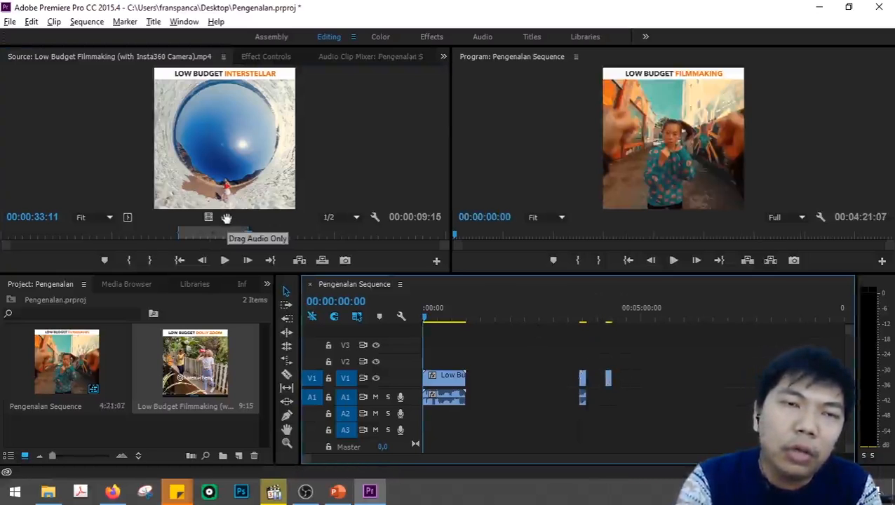
pyautogui.moveTo(226, 218); pyautogui.dragTo(636, 400)
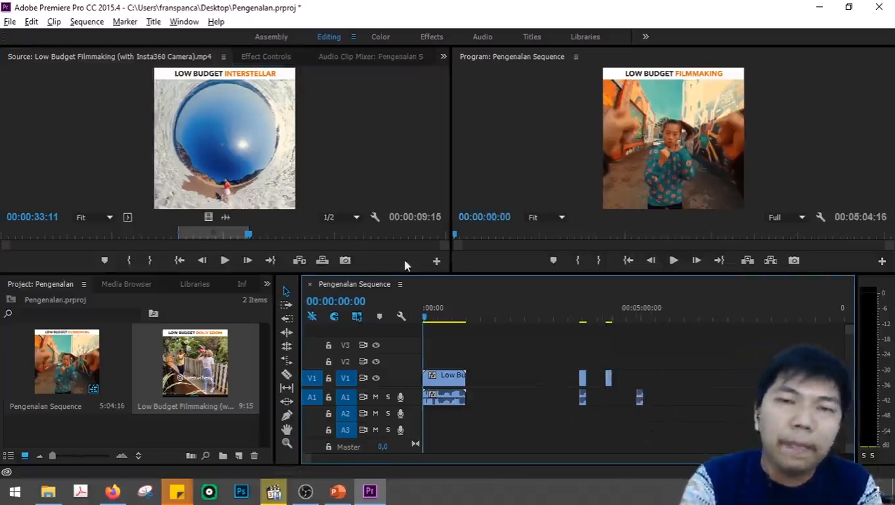
# Delete the short trimmed clips from V1 and A1, keeping only the full-length clip at the sequence start
pyautogui.moveTo(673, 410); pyautogui.dragTo(553, 351)
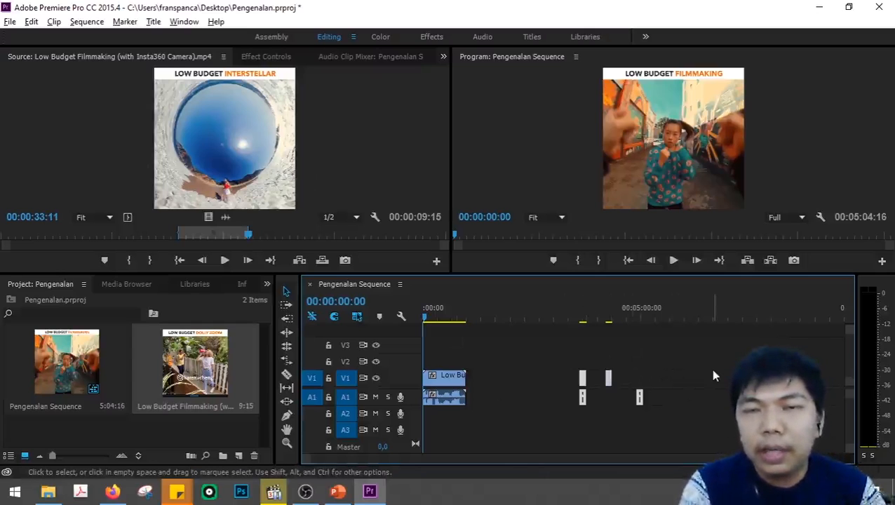
pyautogui.moveTo(679, 366); pyautogui.dragTo(522, 422)
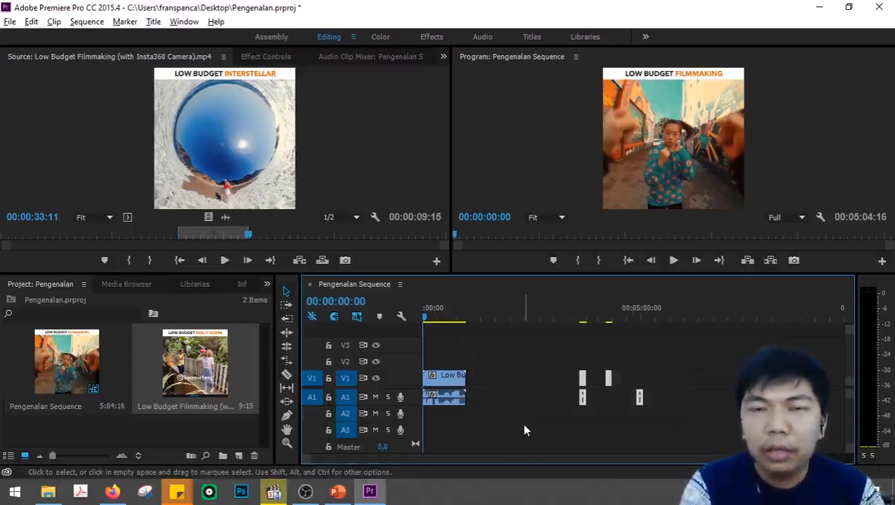
pyautogui.press('Delete')
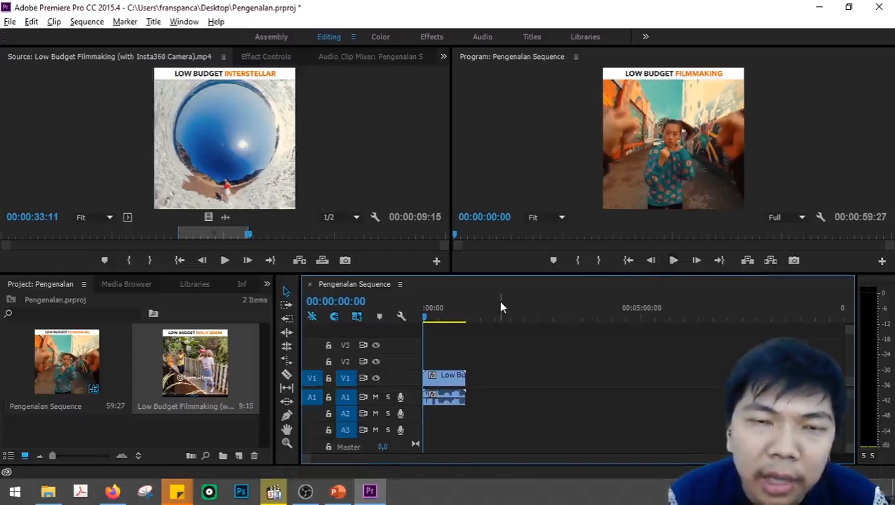
# Play the sequence from the beginning with a pause on the way, and stop at 00:00:07:08
pyautogui.press('space')
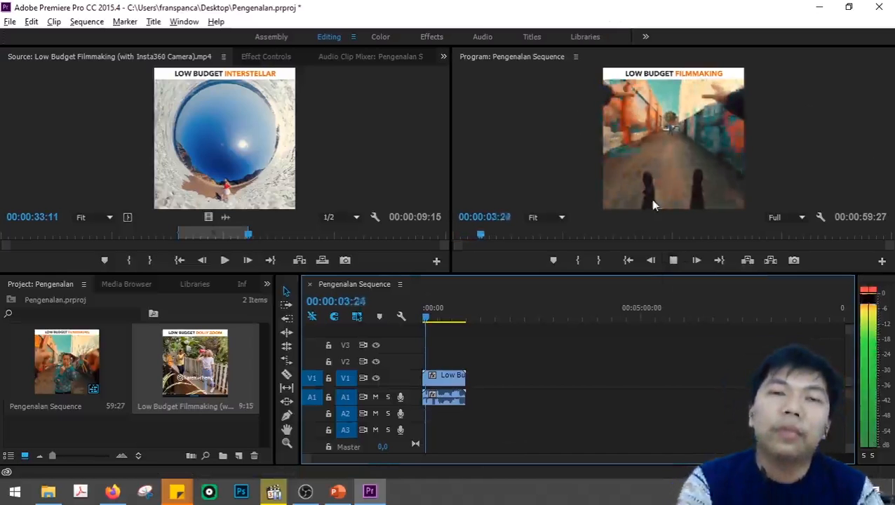
pyautogui.press('space')
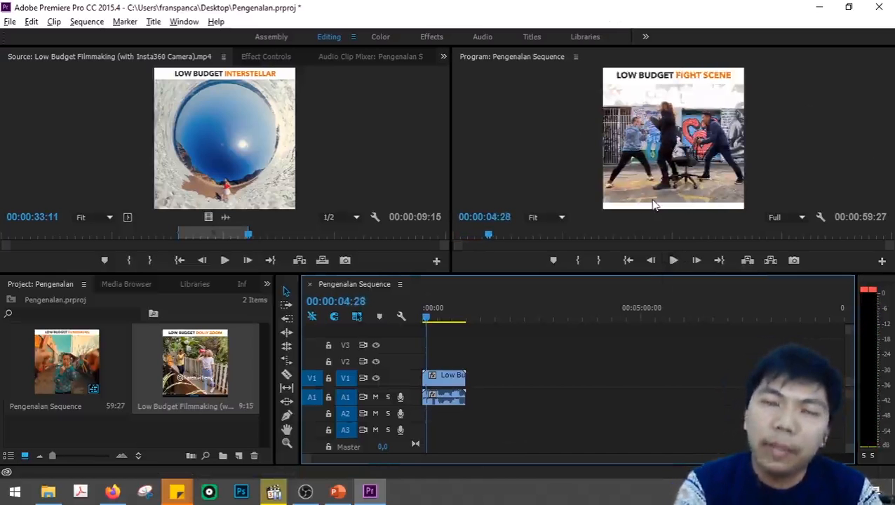
pyautogui.press('space')
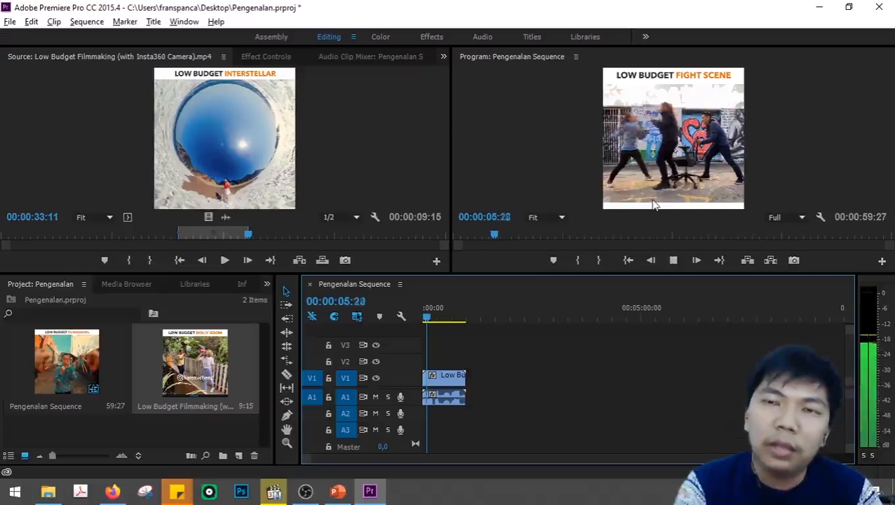
pyautogui.press('space')
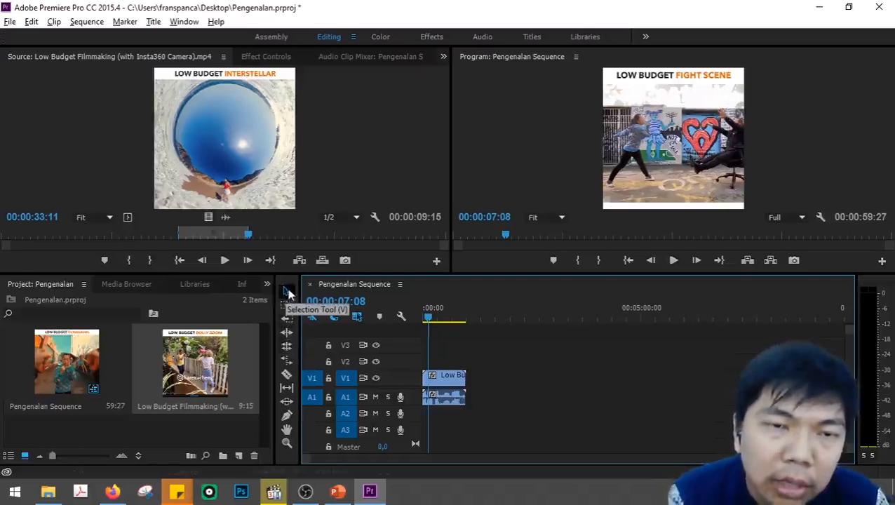
pyautogui.moveTo(445, 378)
pyautogui.mouseDown()
pyautogui.moveTo(561, 385)
pyautogui.moveTo(446, 386)
pyautogui.mouseUp()
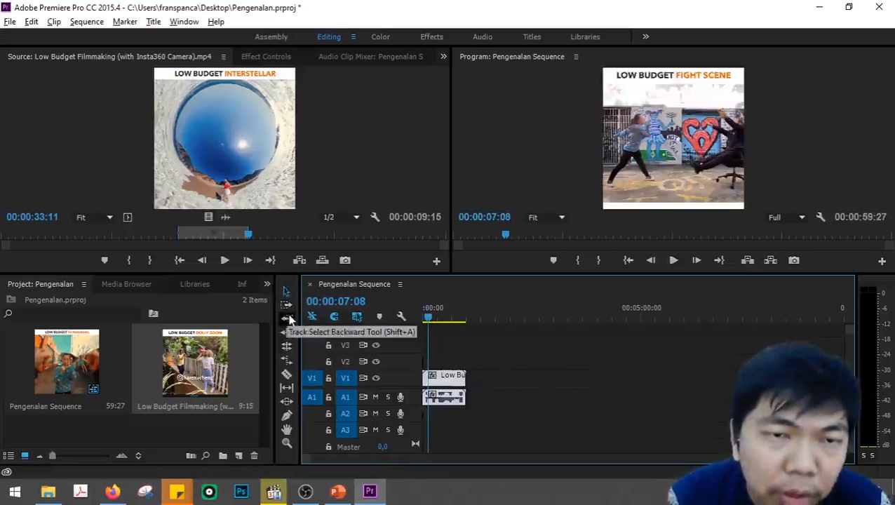
pyautogui.click(287, 319)
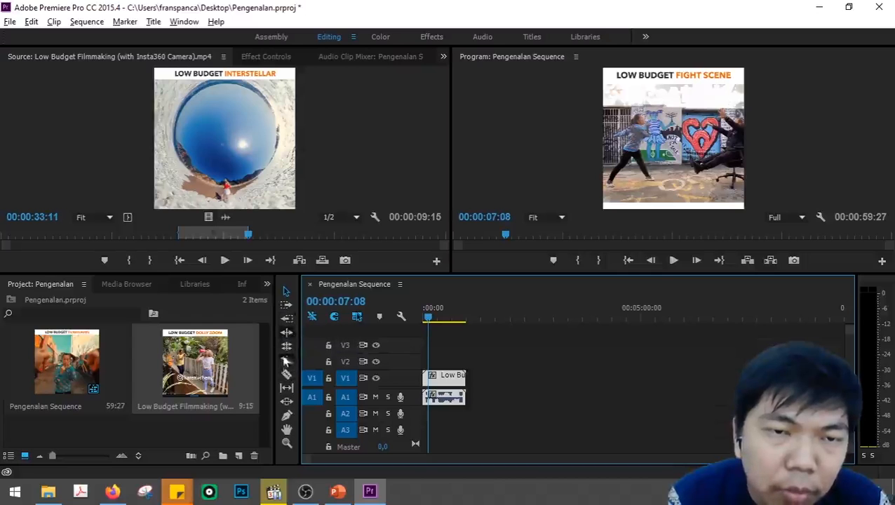
pyautogui.click(287, 375)
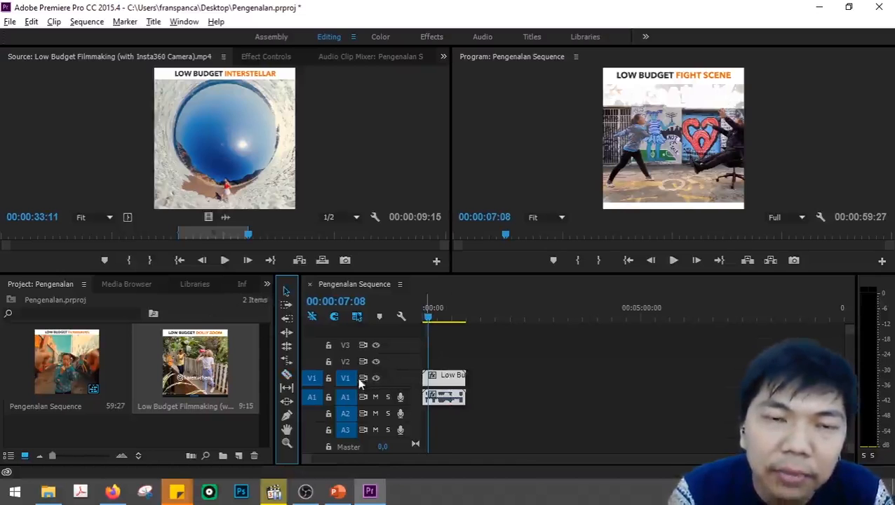
# Try the clip's video on V3 and its audio on A3, and return both to V1 and A1 starting at the playhead, 00:00:07:08
pyautogui.moveTo(451, 378); pyautogui.dragTo(531, 344)
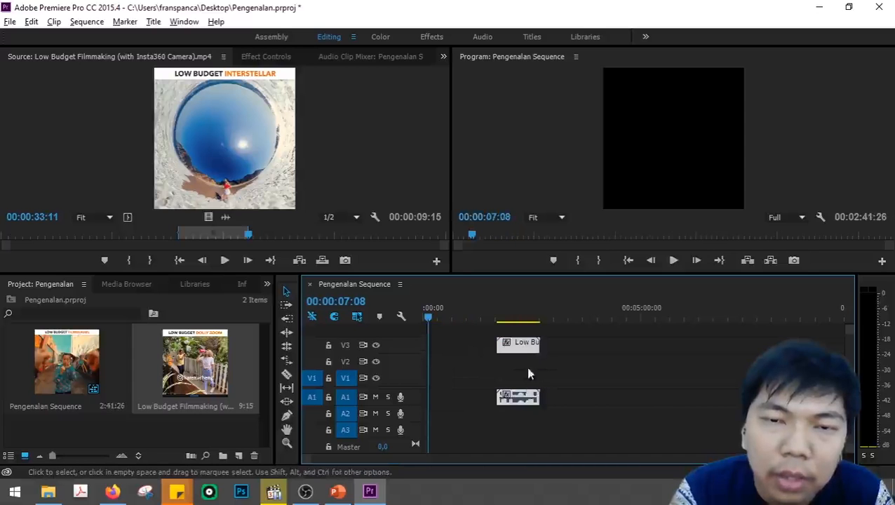
pyautogui.moveTo(524, 398); pyautogui.dragTo(526, 433)
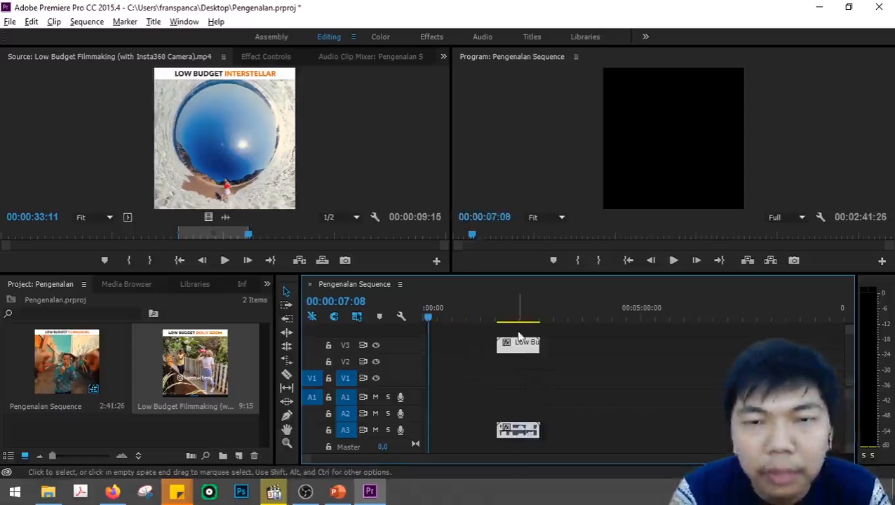
pyautogui.moveTo(525, 348); pyautogui.dragTo(493, 387)
pyautogui.moveTo(458, 426); pyautogui.dragTo(455, 397)
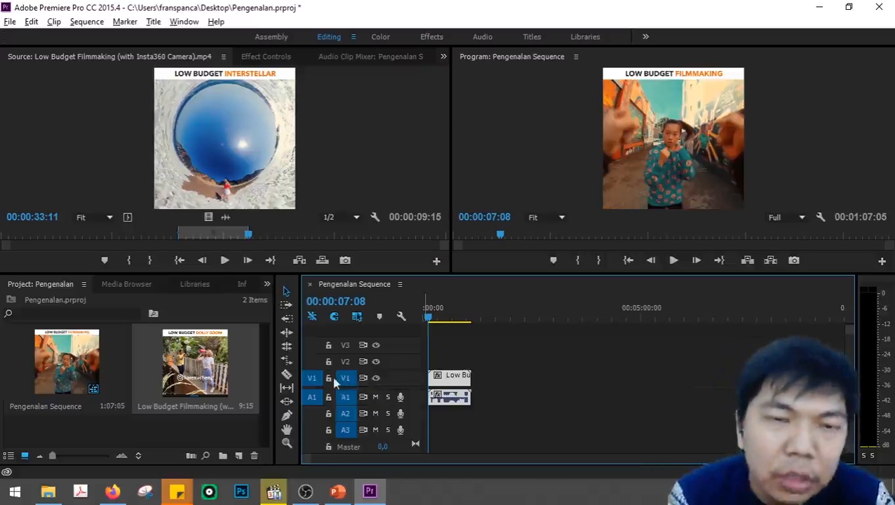
# Turn the output of video track V1 off and back on
pyautogui.click(375, 378)
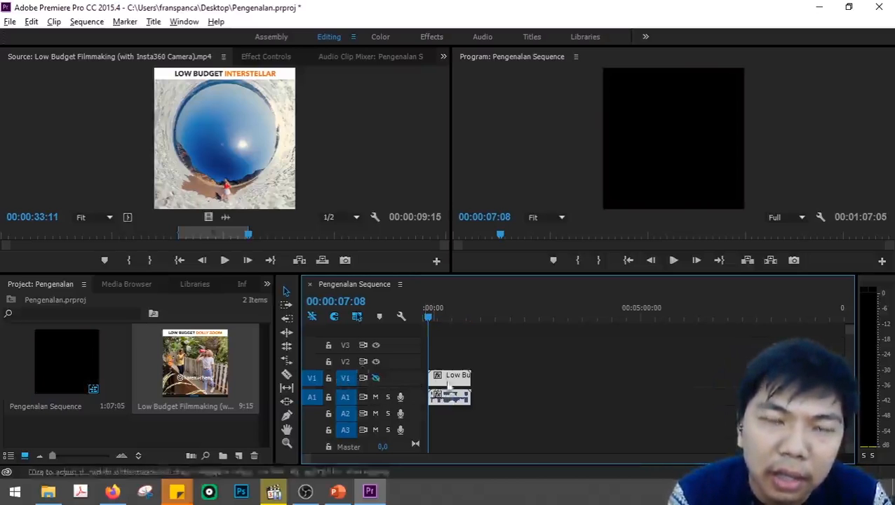
pyautogui.click(377, 377)
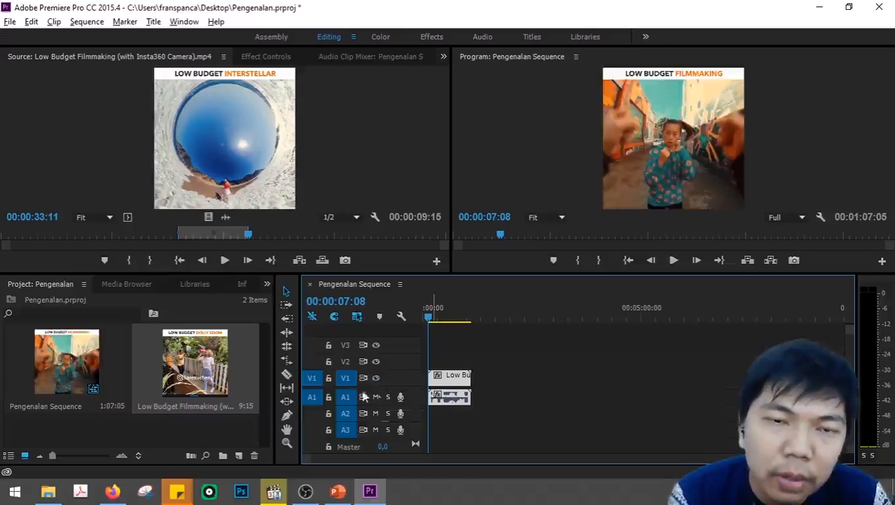